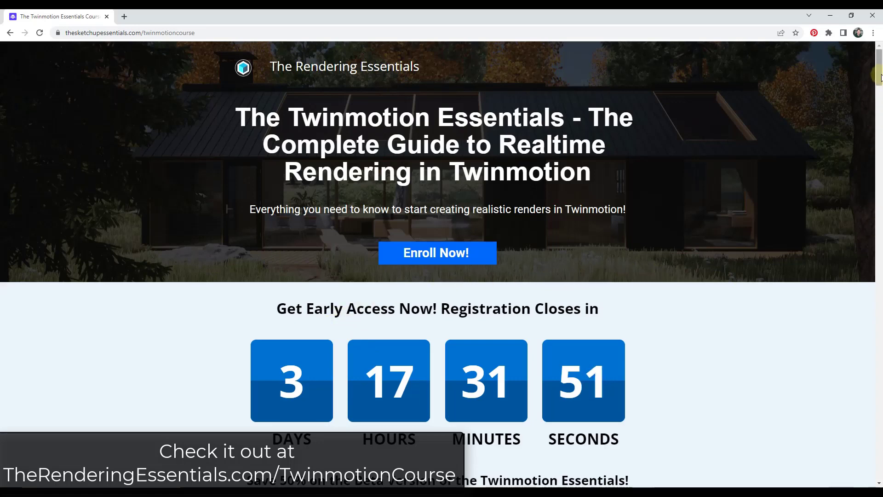
# - Scroll down the Twinmotion Essentials course page, then move on to the Fit Lab Gym 3D Warehouse page
pyautogui.moveTo(880, 76); pyautogui.dragTo(880, 245)
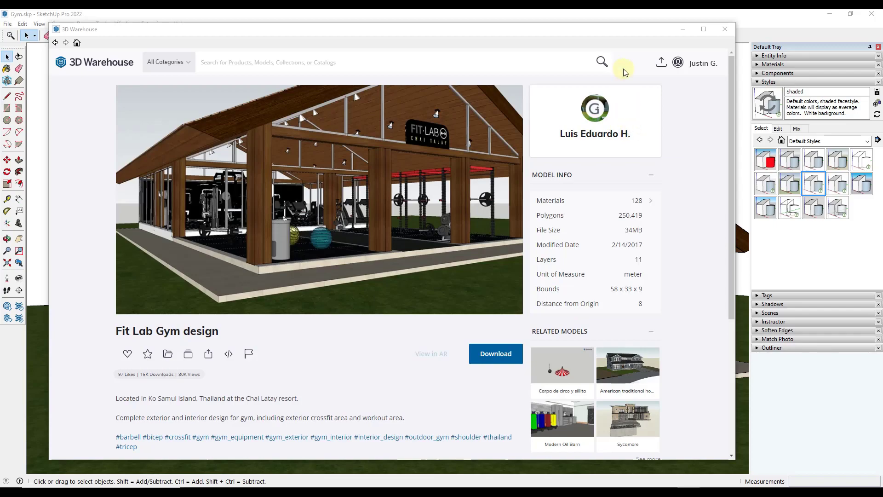
# - Minimize 3D Warehouse and bring the gym into a zoomed-in frontal view
pyautogui.click(683, 29)
pyautogui.moveTo(509, 155); pyautogui.dragTo(415, 162, button='middle')
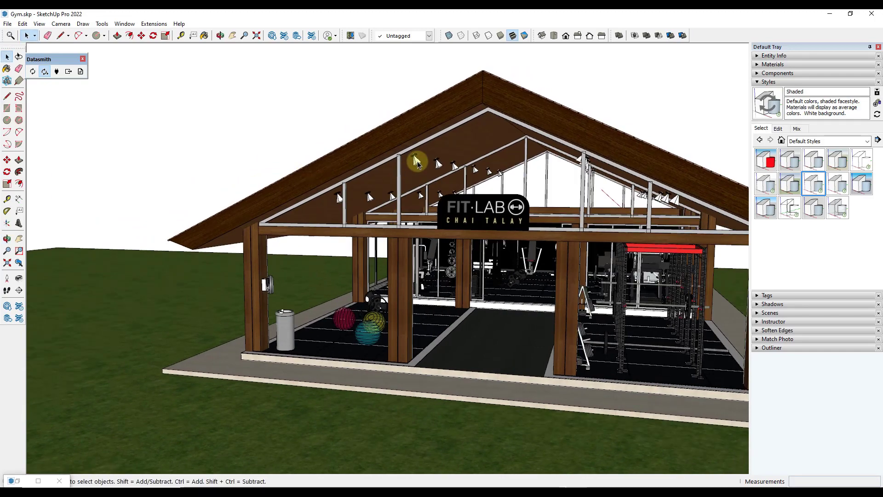
pyautogui.click(416, 162)
pyautogui.scroll(5, 417, 162)
# - Open the roof group and a ceiling light fixture component to inspect it, then exit with Esc
pyautogui.click(416, 162)
pyautogui.doubleClick(416, 162)
pyautogui.scroll(5, 414, 159)
pyautogui.click(227, 109)
pyautogui.doubleClick(226, 109)
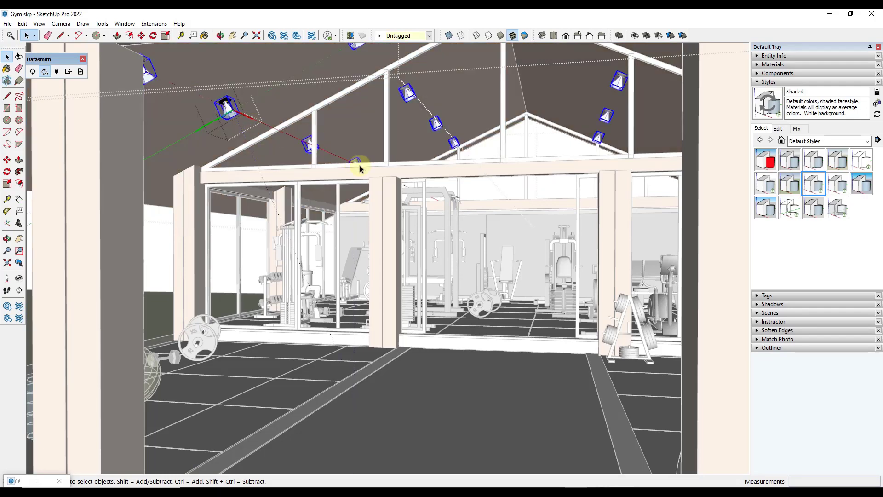
pyautogui.press('Escape')
pyautogui.press('Escape')
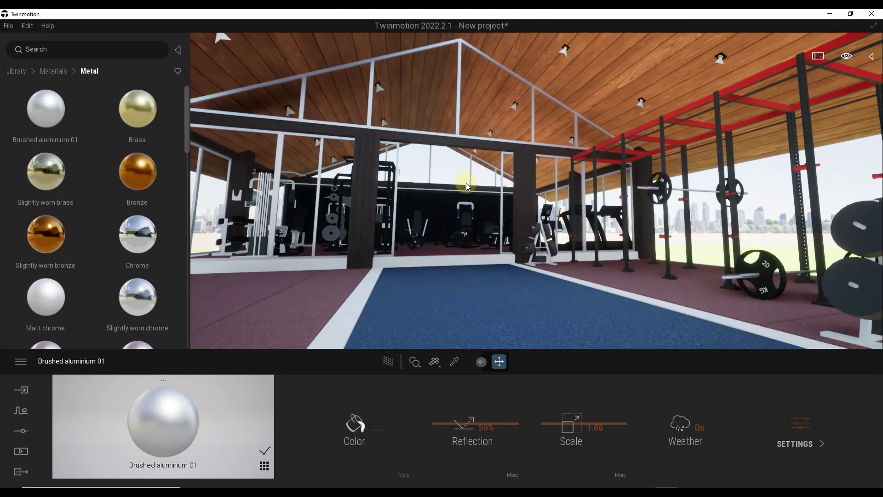
# - Select a ceiling light, then search the Scene hierarchy for 'IES'
pyautogui.moveTo(467, 186); pyautogui.dragTo(521, 212)
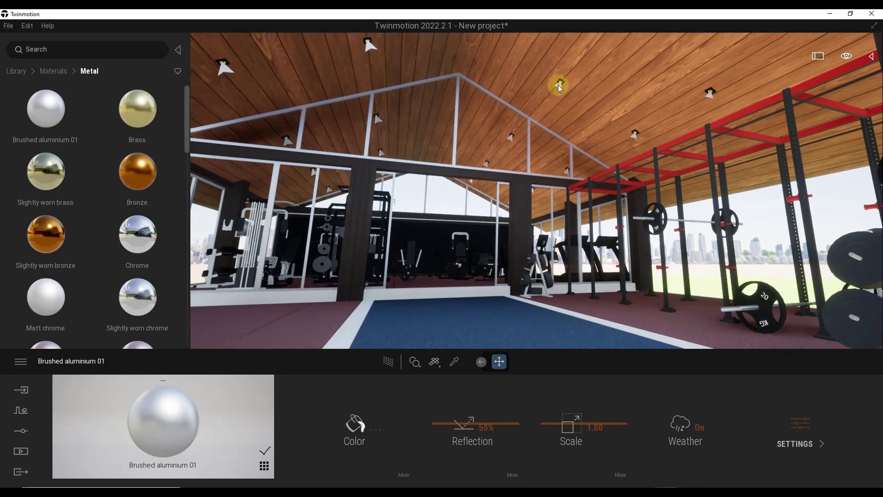
pyautogui.click(557, 85)
pyautogui.click(871, 56)
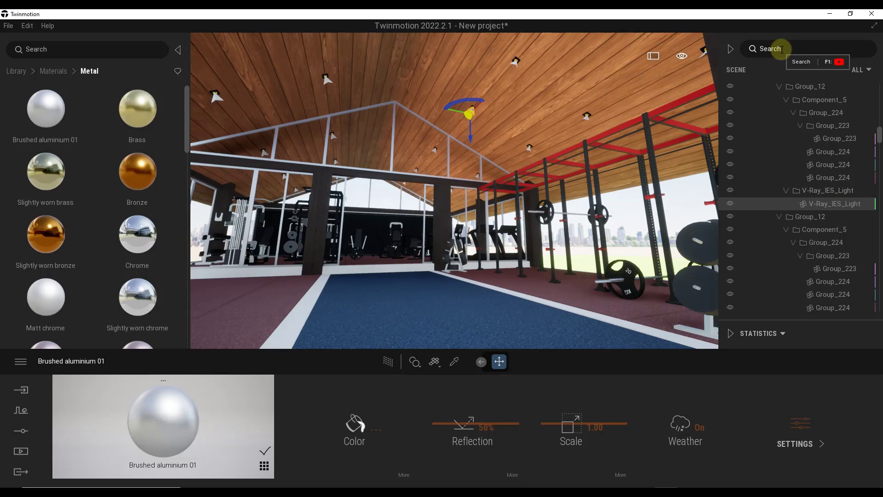
pyautogui.click(782, 48)
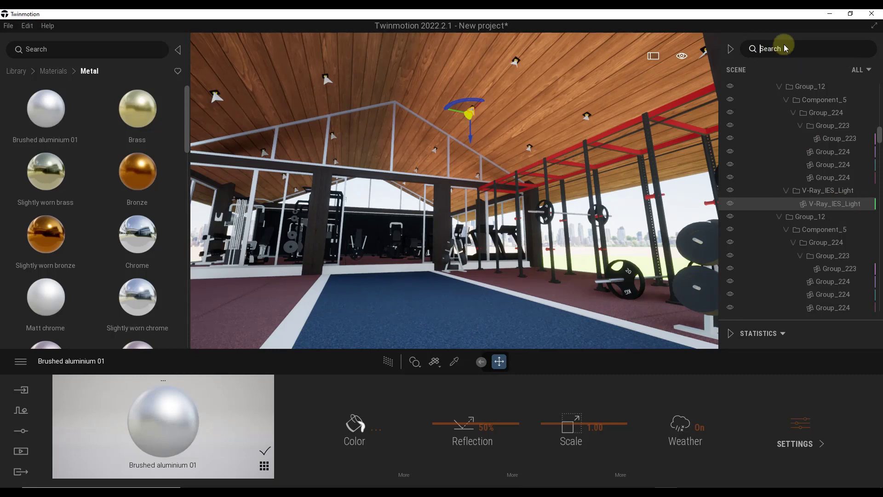
pyautogui.write('IES')
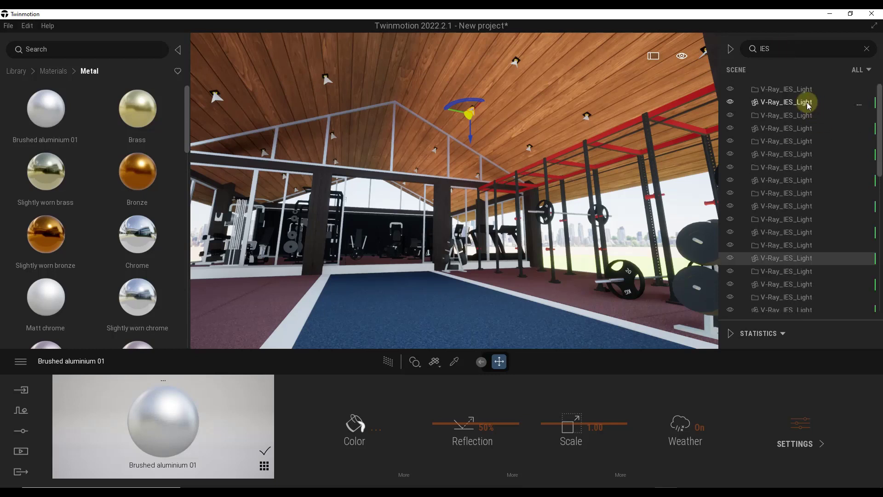
# - Filter the Scene list to Object and select every V-Ray_IES_Light row, then bring up their context menu
pyautogui.click(859, 72)
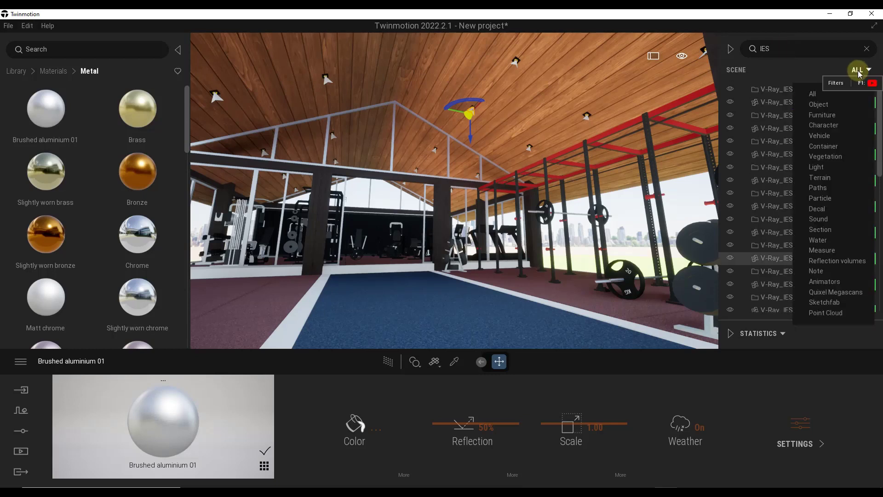
pyautogui.click(819, 104)
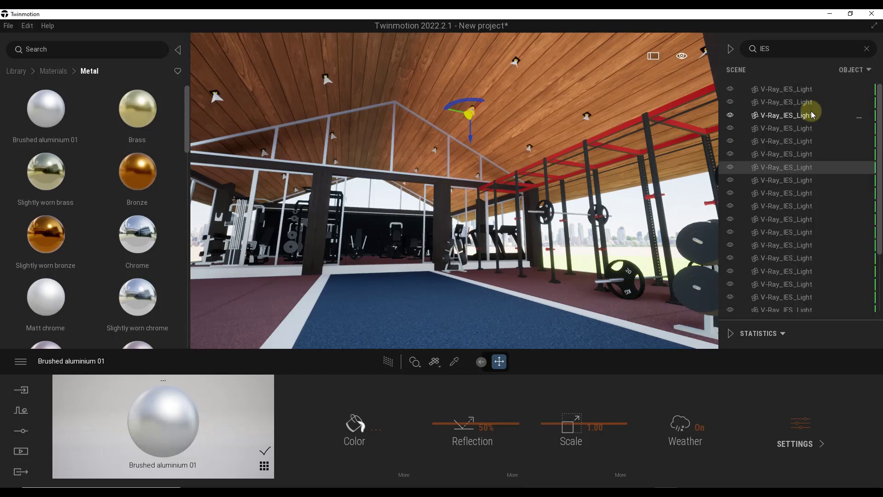
pyautogui.click(786, 92)
pyautogui.scroll(-3, 800, 230)
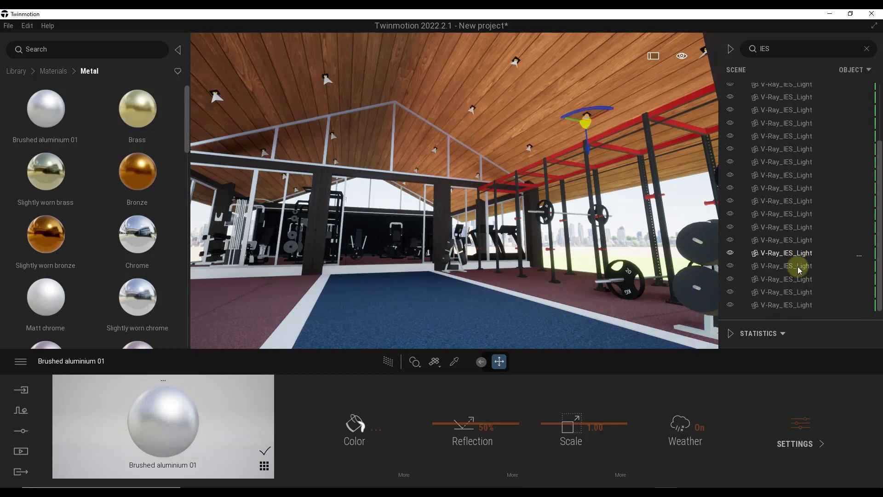
pyautogui.keyDown('shift'); pyautogui.click(784, 306); pyautogui.keyUp('shift')
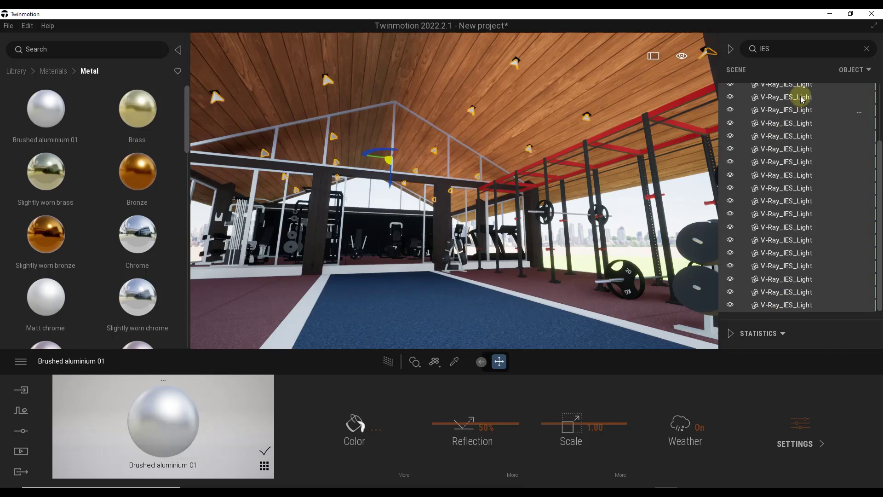
pyautogui.rightClick(782, 164)
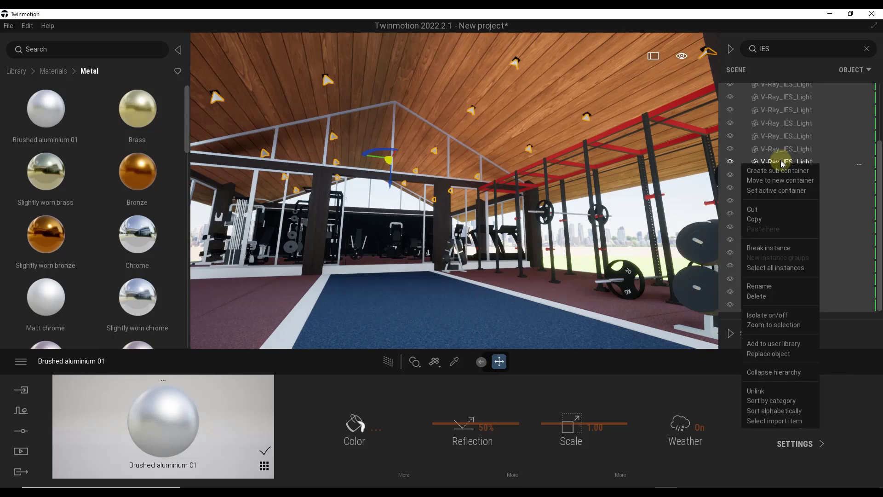
# - Replace the selected V-Ray lights with IES 12 from the Lights library
pyautogui.click(768, 353)
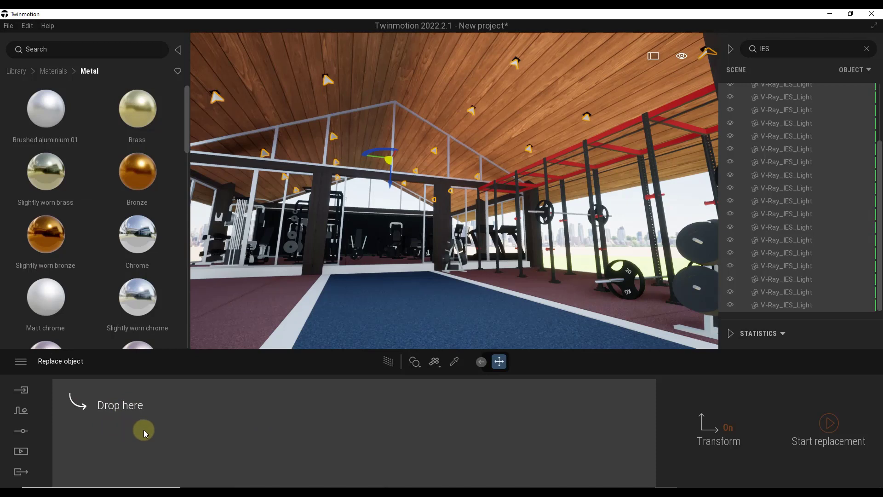
pyautogui.click(16, 71)
pyautogui.click(139, 181)
pyautogui.scroll(-5, 152, 165)
pyautogui.scroll(-3, 153, 180)
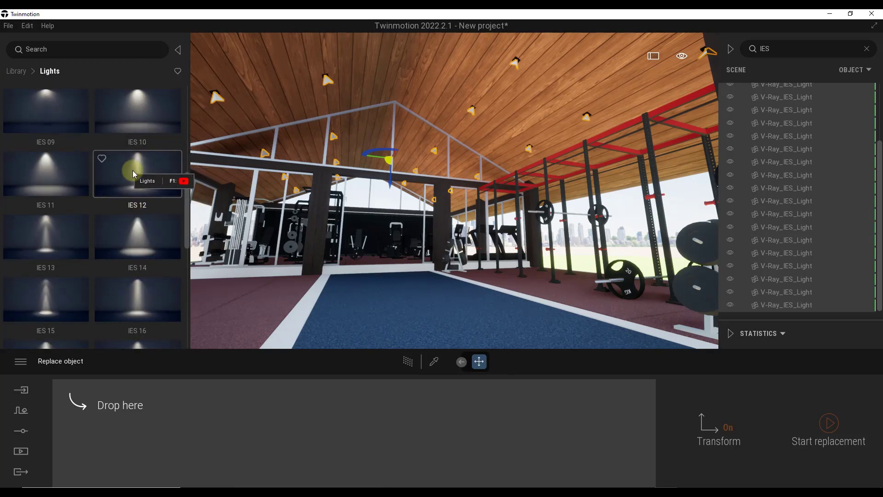
pyautogui.moveTo(134, 170); pyautogui.dragTo(134, 426)
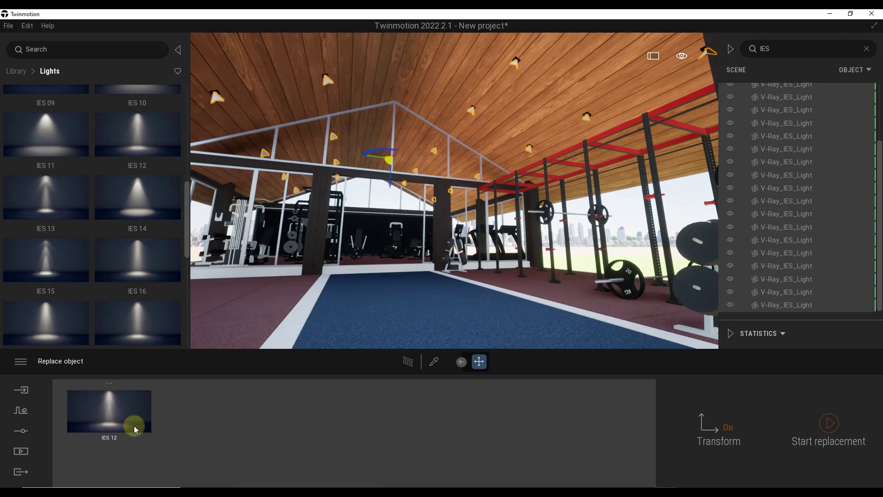
pyautogui.click(829, 422)
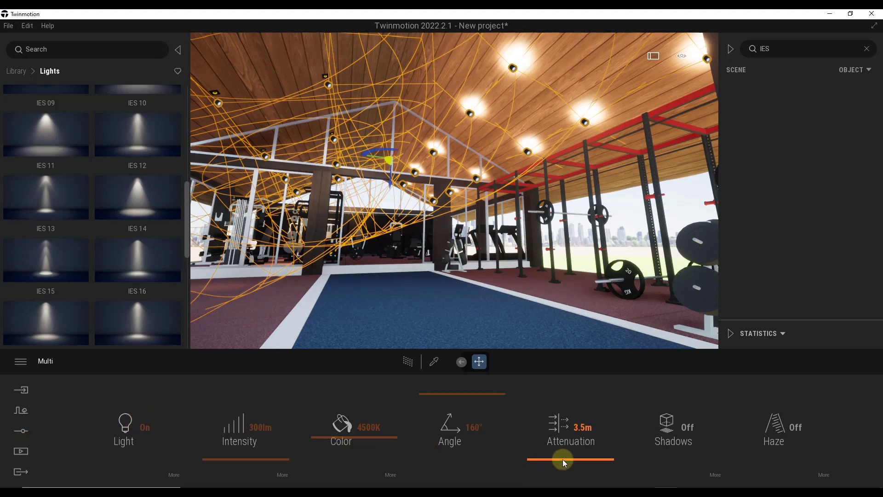
# - Set the lights' attenuation to 9.8m, turn shadows On, and clear the 'IES' scene search
pyautogui.moveTo(562, 459); pyautogui.dragTo(567, 457)
pyautogui.click(694, 443)
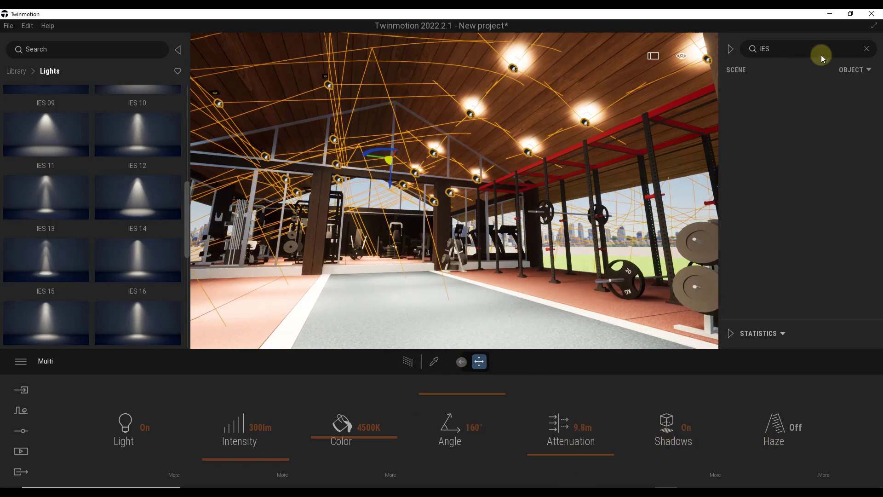
pyautogui.click(866, 48)
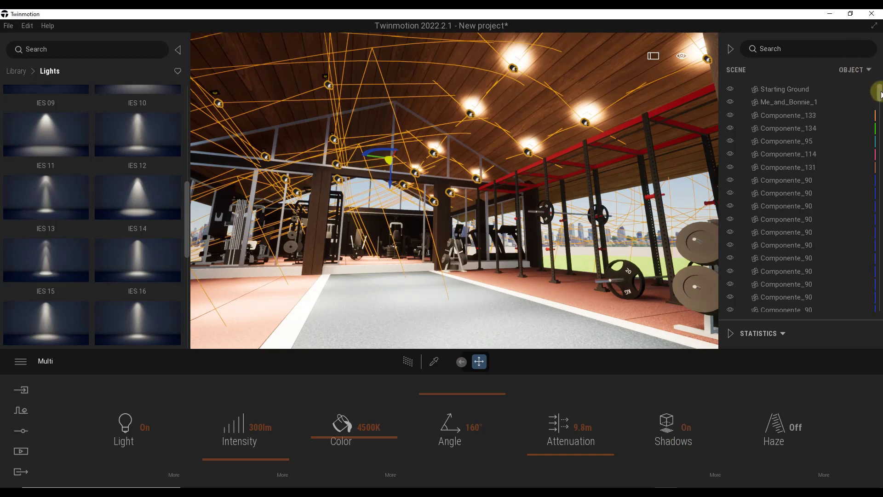
pyautogui.moveTo(880, 92); pyautogui.dragTo(879, 321)
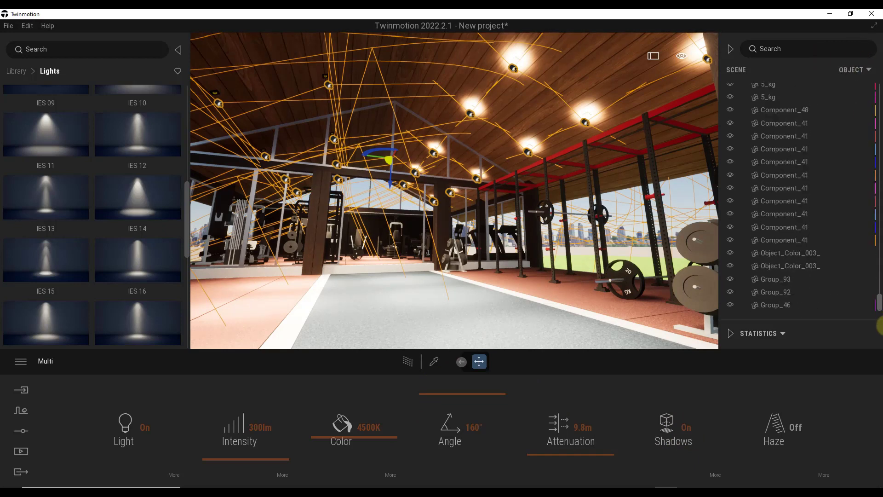
# - Filter the Scene list to Light and select all the IES 12 lights
pyautogui.click(853, 70)
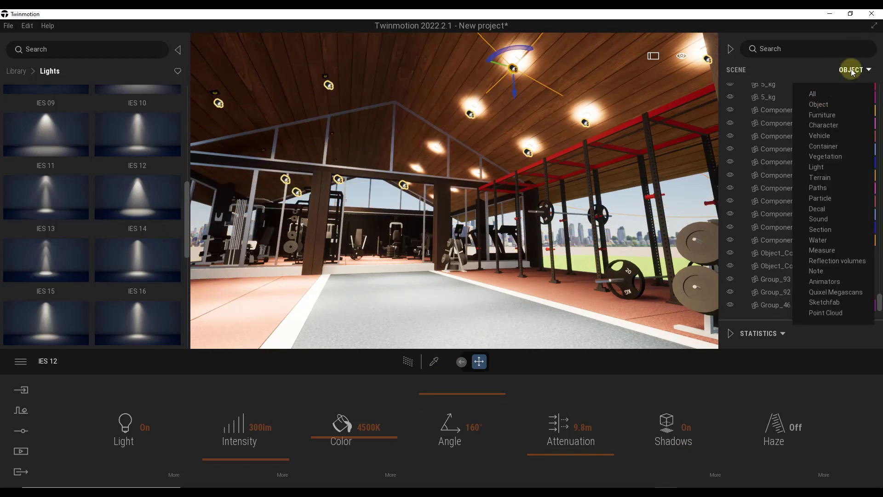
pyautogui.click(852, 71)
pyautogui.click(848, 69)
pyautogui.click(816, 167)
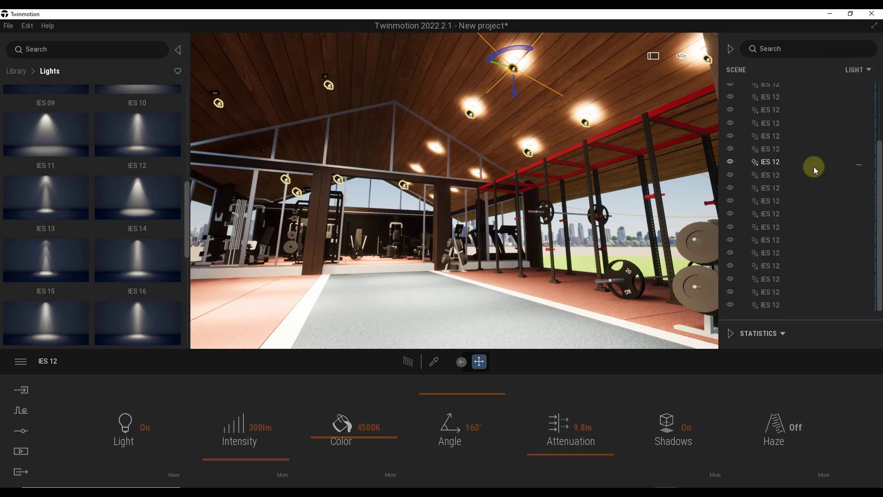
pyautogui.scroll(5, 835, 126)
pyautogui.click(780, 90)
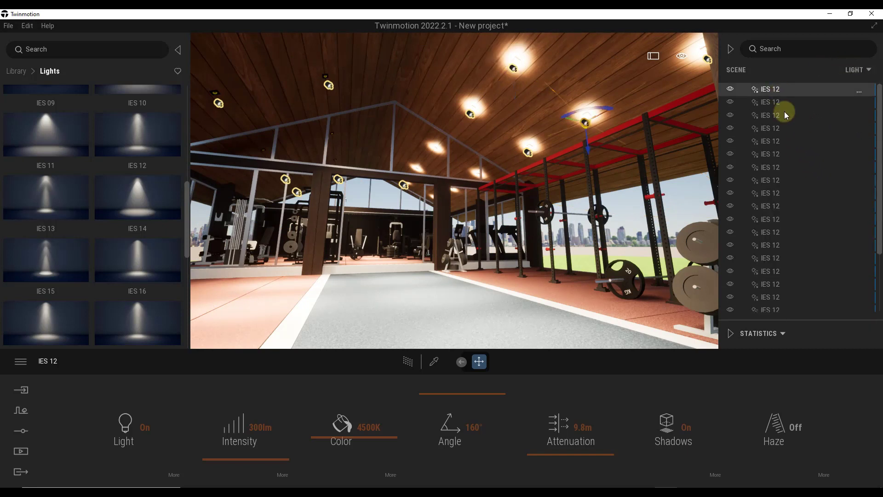
pyautogui.moveTo(787, 155); pyautogui.dragTo(775, 307)
# - Try a higher colour temperature, a slightly wider beam and 690lm intensity on the lights
pyautogui.moveTo(335, 439)
pyautogui.mouseDown()
pyautogui.moveTo(335, 410)
pyautogui.moveTo(338, 462)
pyautogui.moveTo(344, 429)
pyautogui.mouseUp()
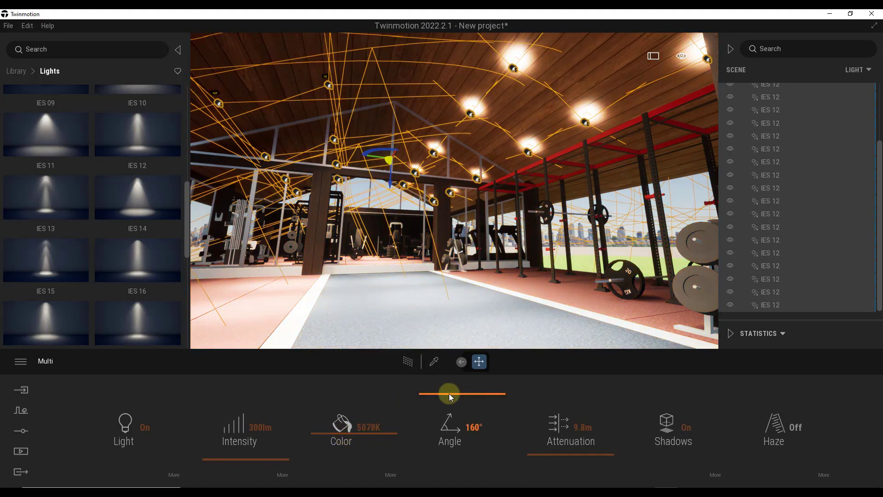
pyautogui.moveTo(450, 395); pyautogui.dragTo(450, 377)
pyautogui.moveTo(254, 459); pyautogui.dragTo(302, 441)
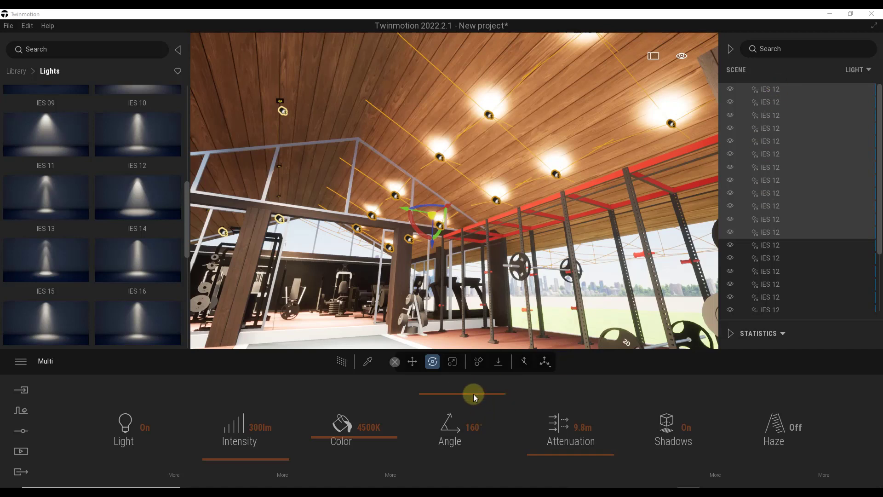
# - Flip the IES 12 lights to aim downward using local-axis rotation, and set their beam angle to 60°
pyautogui.moveTo(473, 394); pyautogui.dragTo(475, 408)
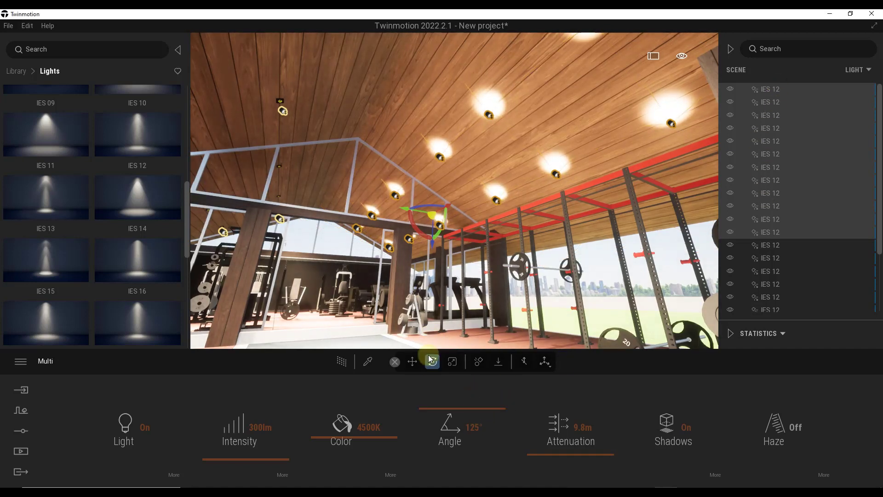
pyautogui.moveTo(430, 250); pyautogui.dragTo(234, 255)
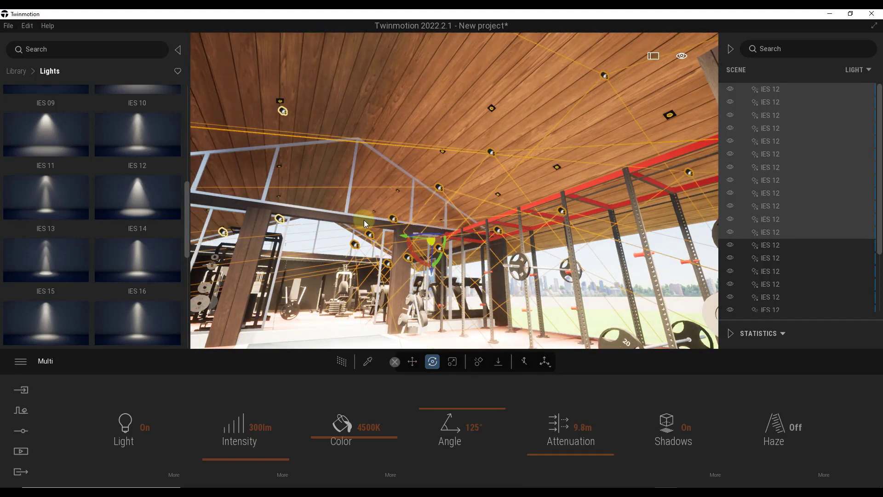
pyautogui.moveTo(413, 262); pyautogui.dragTo(447, 167)
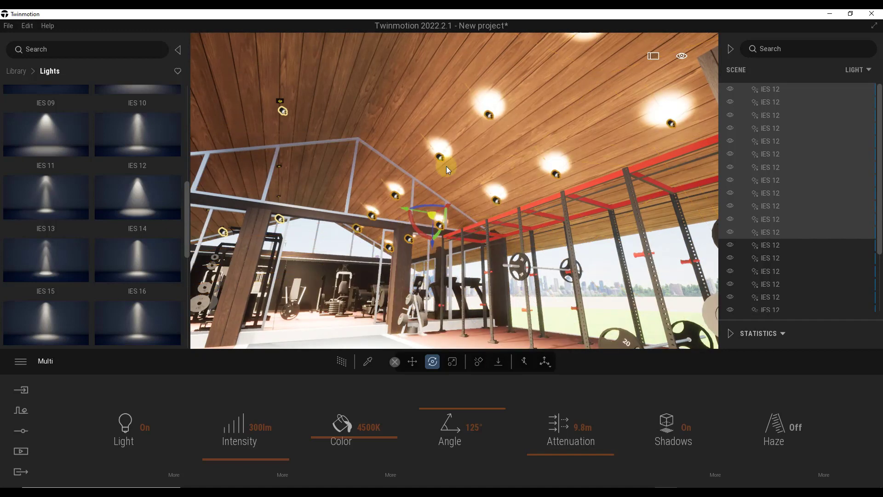
pyautogui.click(527, 365)
pyautogui.click(528, 364)
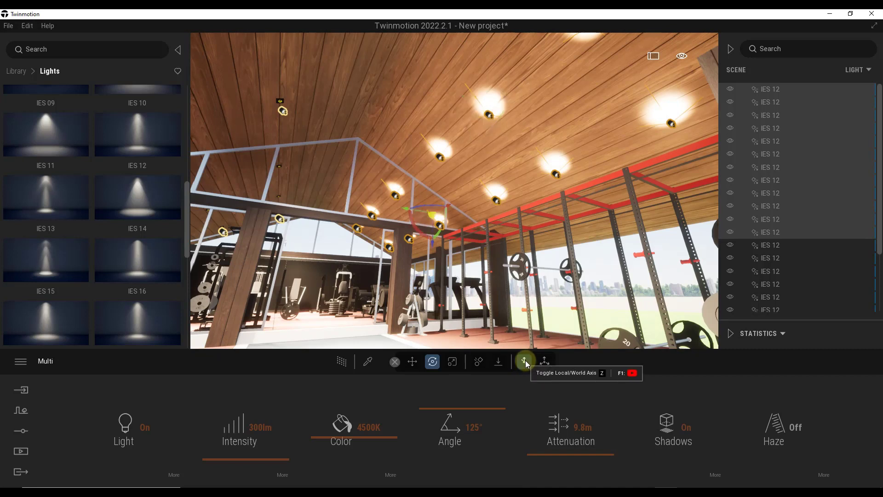
pyautogui.click(527, 364)
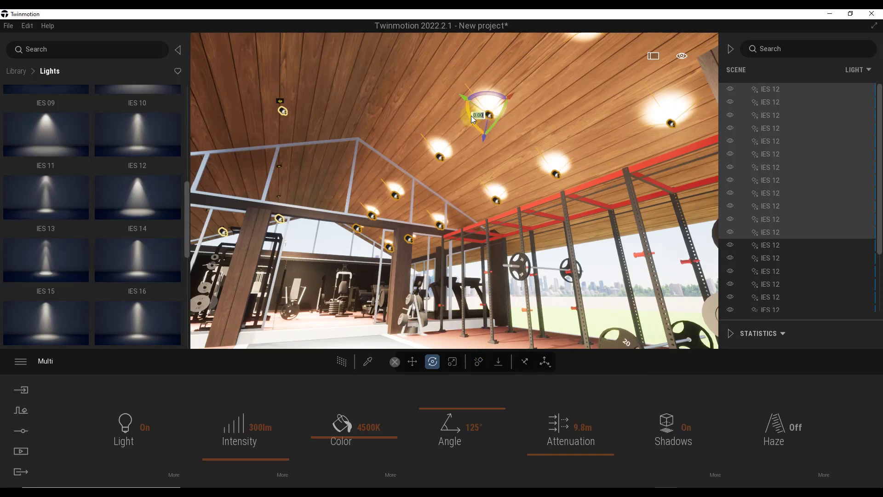
pyautogui.moveTo(471, 115); pyautogui.dragTo(465, 138)
pyautogui.moveTo(477, 410); pyautogui.dragTo(475, 440)
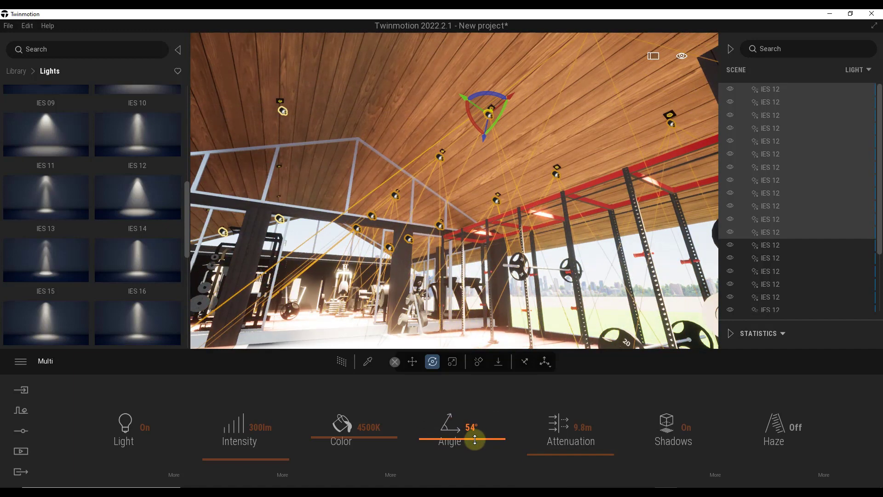
pyautogui.moveTo(475, 439); pyautogui.dragTo(474, 434)
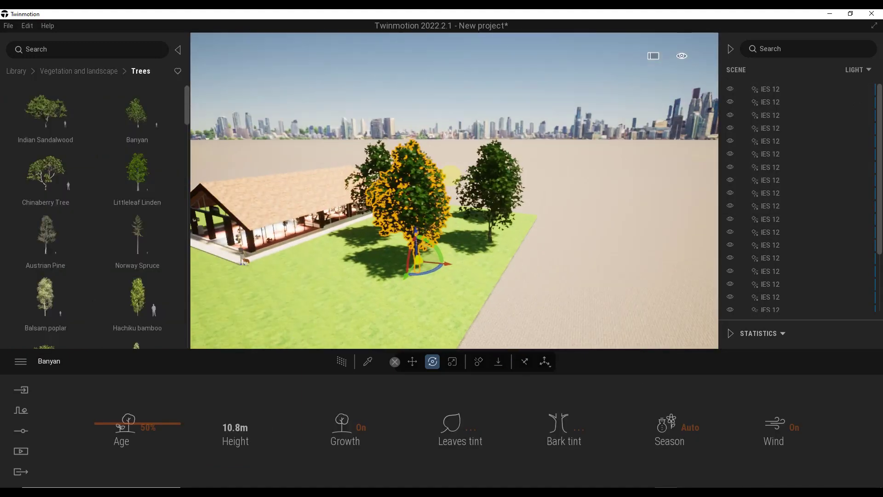
# - Switch the Scene list filter from LIGHT to All while viewing the lawn trees
pyautogui.keyDown('ctrl'); pyautogui.click(492, 180); pyautogui.keyUp('ctrl')
pyautogui.moveTo(424, 184); pyautogui.dragTo(687, 101)
pyautogui.click(856, 72)
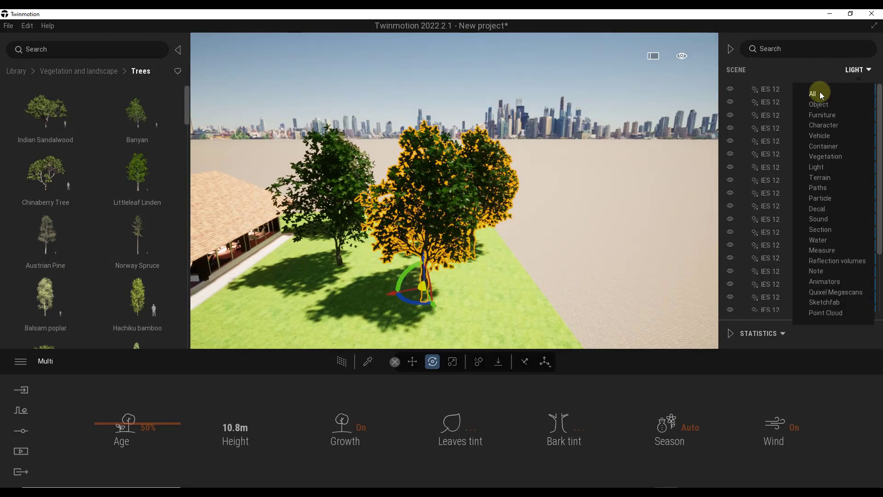
pyautogui.click(817, 90)
# - Select the middle, back and right Banyan trees, then bring up their options in the scene list
pyautogui.moveTo(402, 219); pyautogui.dragTo(390, 197)
pyautogui.click(390, 197)
pyautogui.click(408, 170)
pyautogui.keyDown('ctrl'); pyautogui.click(440, 133); pyautogui.keyUp('ctrl')
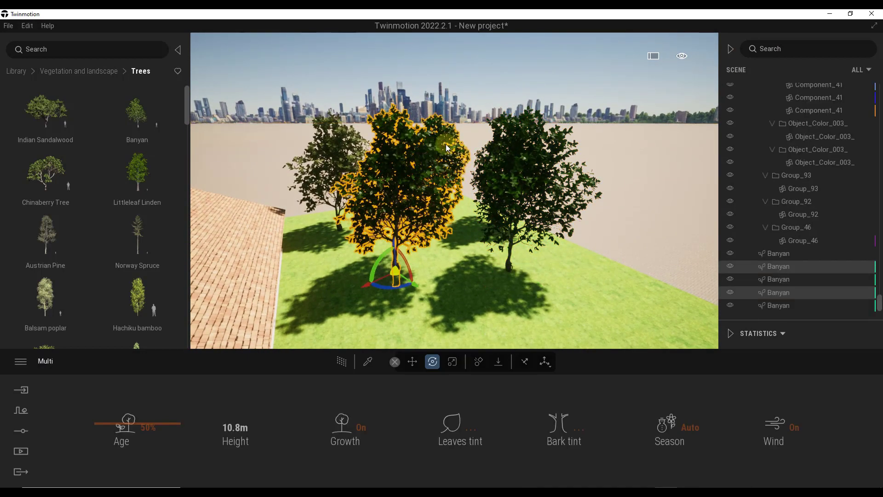
pyautogui.keyDown('ctrl'); pyautogui.click(508, 186); pyautogui.keyUp('ctrl')
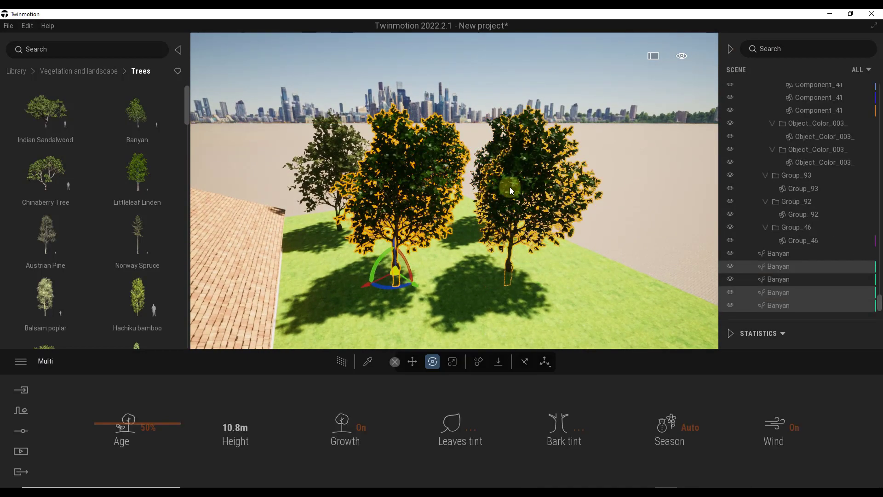
pyautogui.rightClick(780, 267)
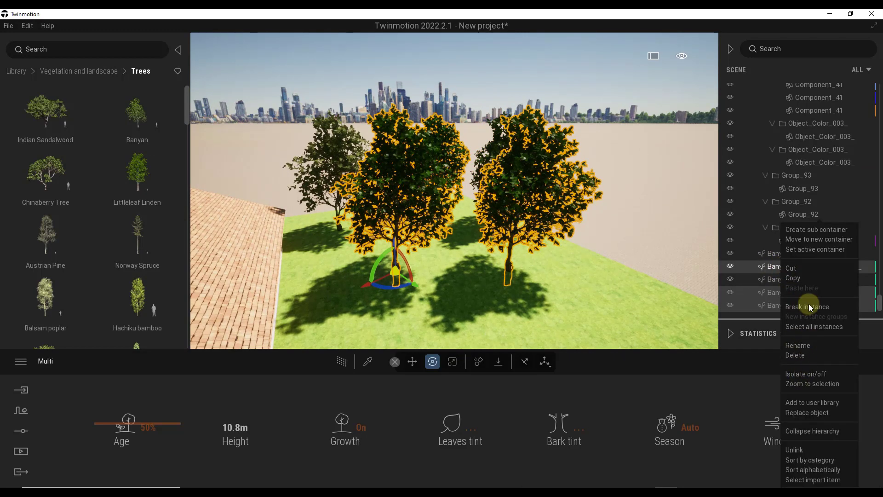
# - Replace the three selected Banyans with Japanese walnut from the Trees library
pyautogui.click(799, 413)
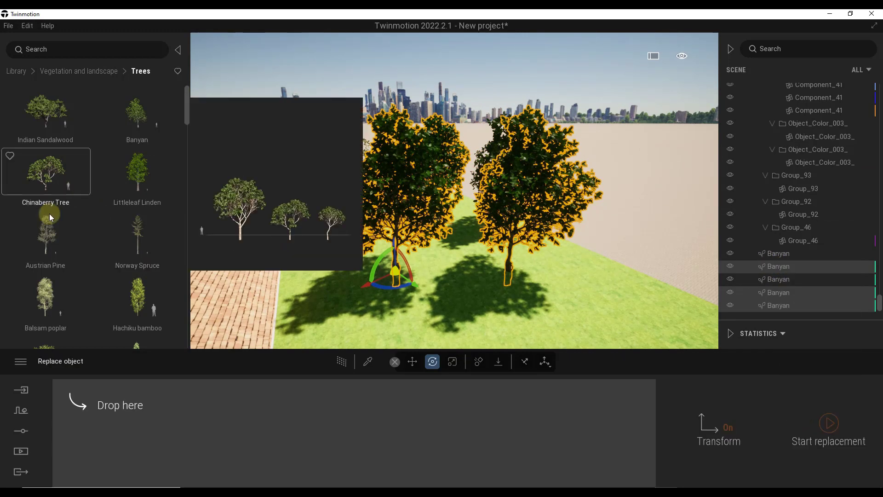
pyautogui.scroll(-3, 73, 247)
pyautogui.scroll(-7, 70, 248)
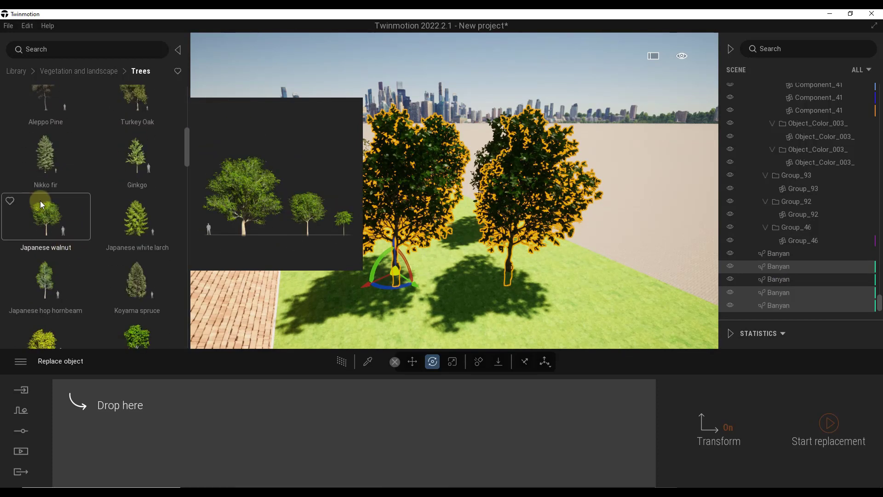
pyautogui.moveTo(41, 201); pyautogui.dragTo(129, 414)
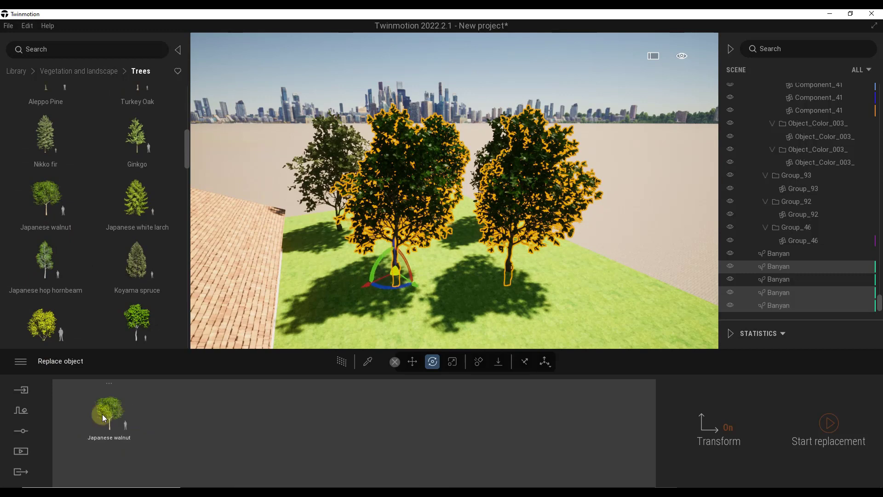
pyautogui.click(830, 425)
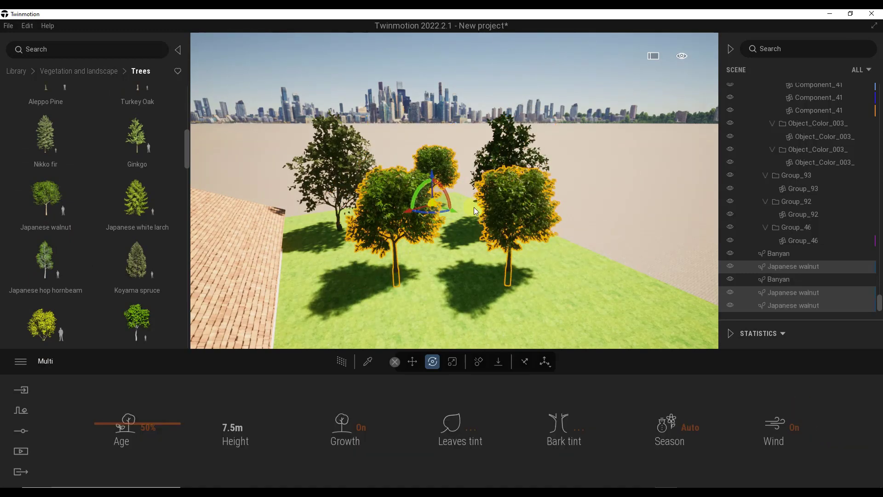
# - Select the remaining left and right Banyan trees, confirming them in the scene list
pyautogui.moveTo(583, 134); pyautogui.dragTo(556, 147, button='right')
pyautogui.click(518, 147)
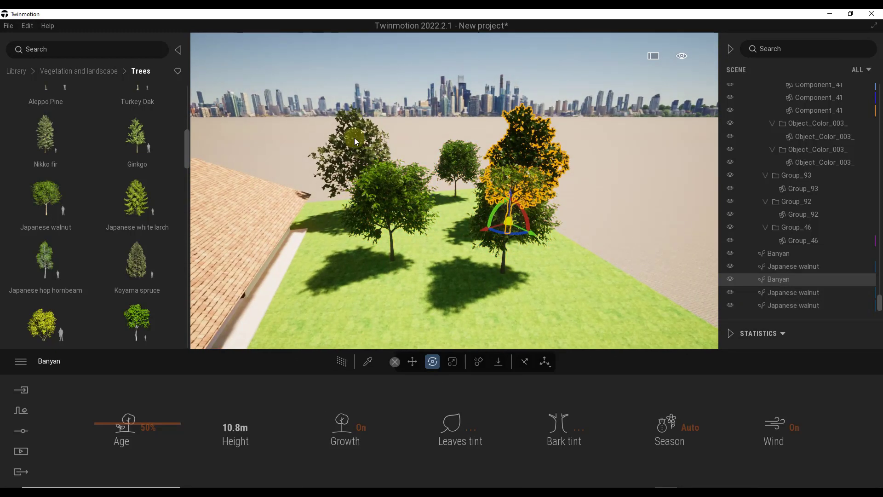
pyautogui.click(371, 150)
pyautogui.keyDown('ctrl'); pyautogui.click(523, 157); pyautogui.keyUp('ctrl')
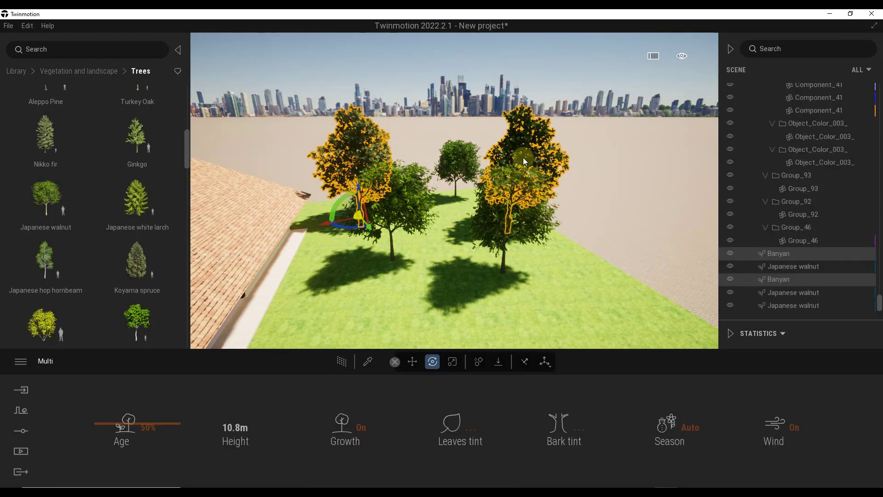
pyautogui.keyDown('ctrl'); pyautogui.click(497, 228); pyautogui.keyUp('ctrl')
pyautogui.keyDown('ctrl'); pyautogui.click(778, 280); pyautogui.keyUp('ctrl')
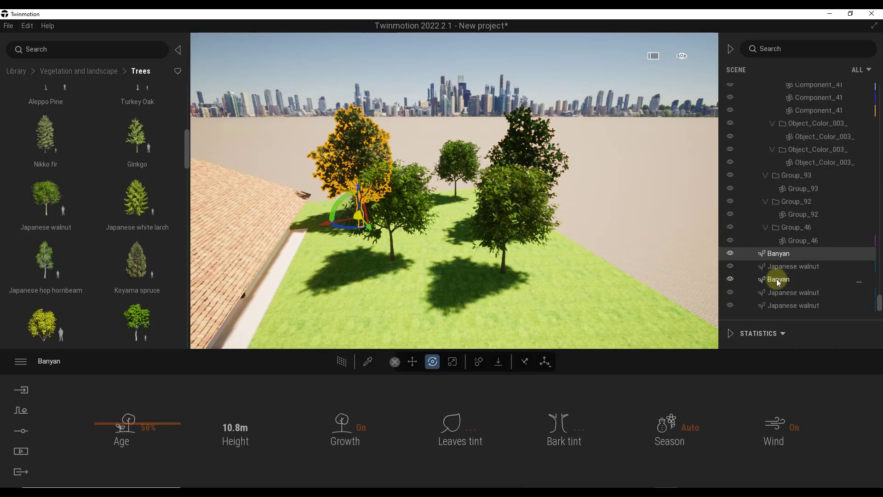
# - Replace the two Banyan trees and one Japanese walnut with Vine maple trees
pyautogui.keyDown('ctrl'); pyautogui.click(782, 306); pyautogui.keyUp('ctrl')
pyautogui.rightClick(783, 305)
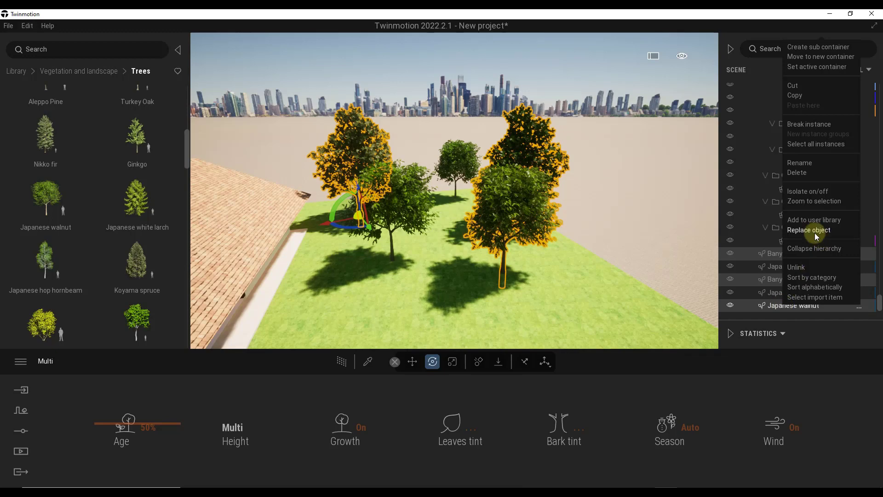
pyautogui.click(809, 230)
pyautogui.scroll(-2, 64, 253)
pyautogui.moveTo(63, 258); pyautogui.dragTo(206, 423)
pyautogui.click(815, 422)
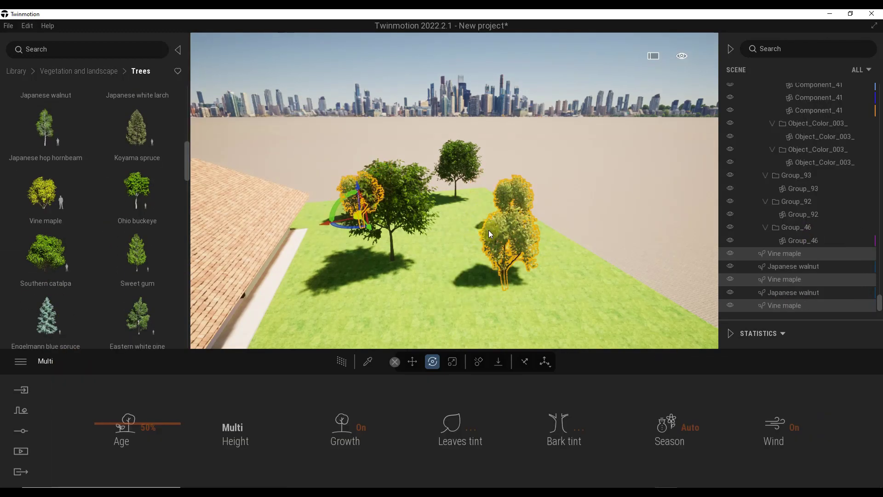